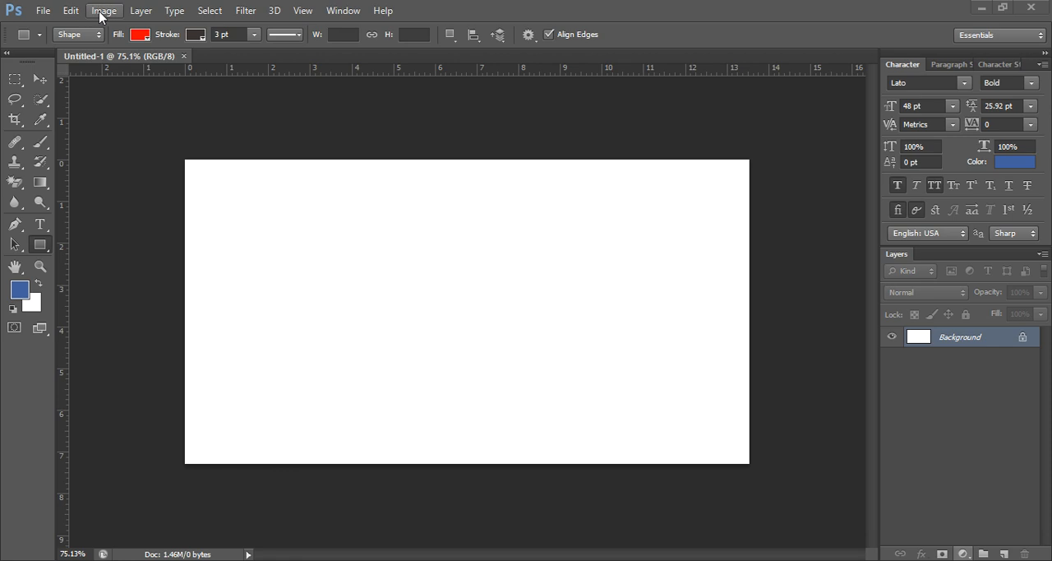
- Start a new document measured in inches, with a width of 3.25 and a height of 1.75
left_click(42, 11)
left_click(58, 32)
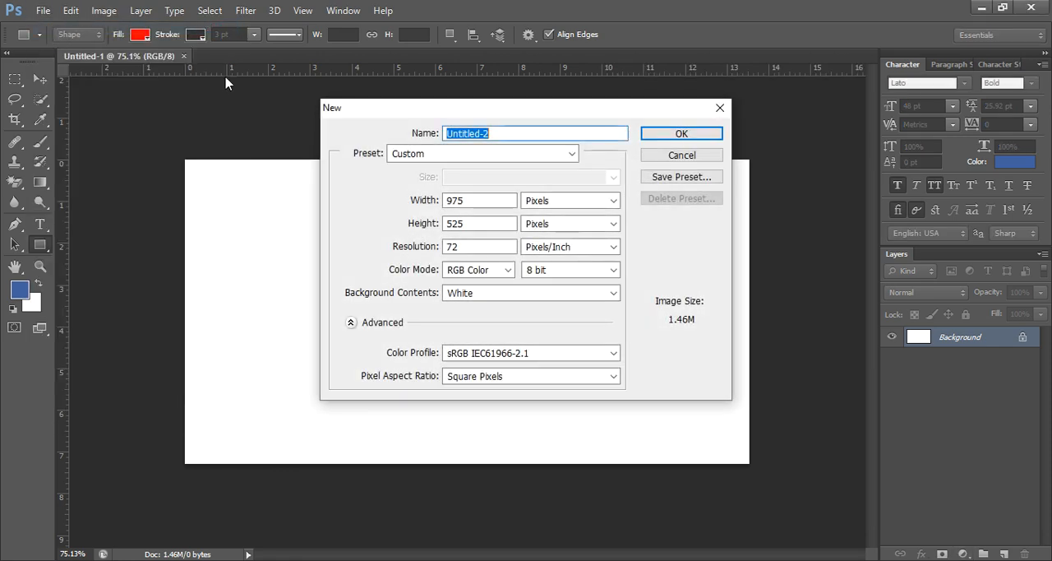
left_click(596, 205)
left_click(533, 233)
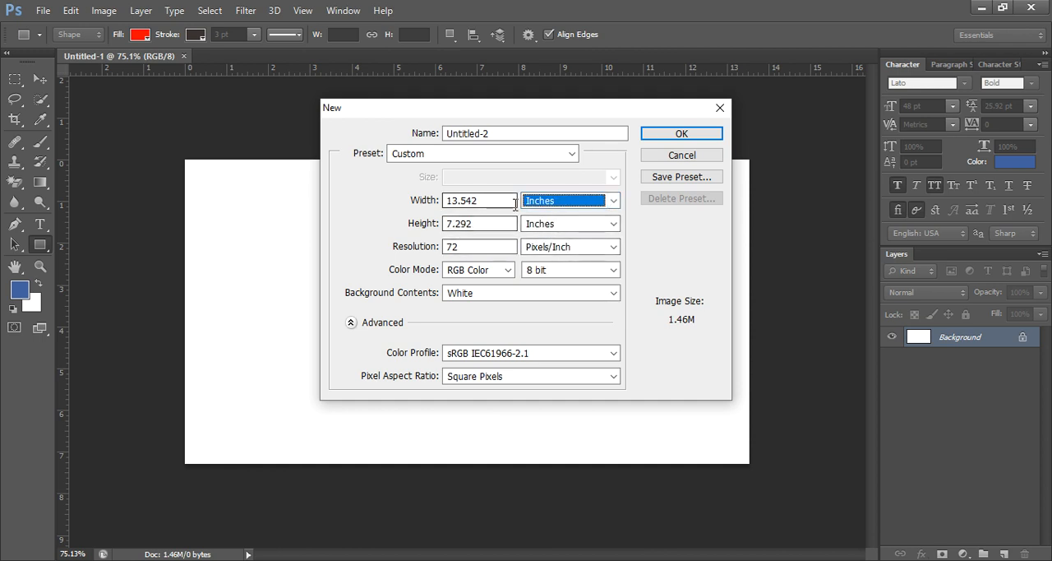
left_click(500, 205)
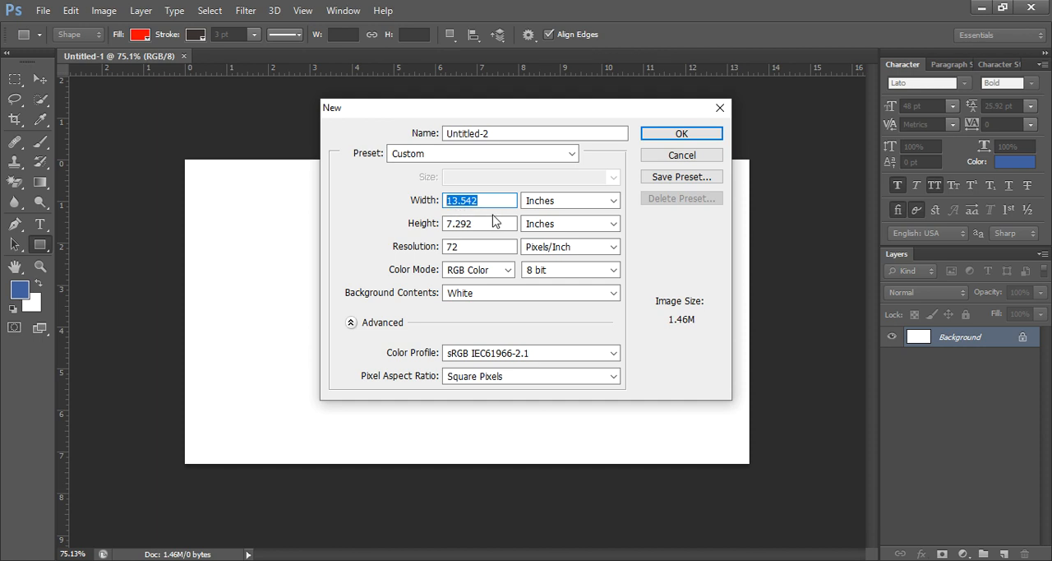
type("3.25")
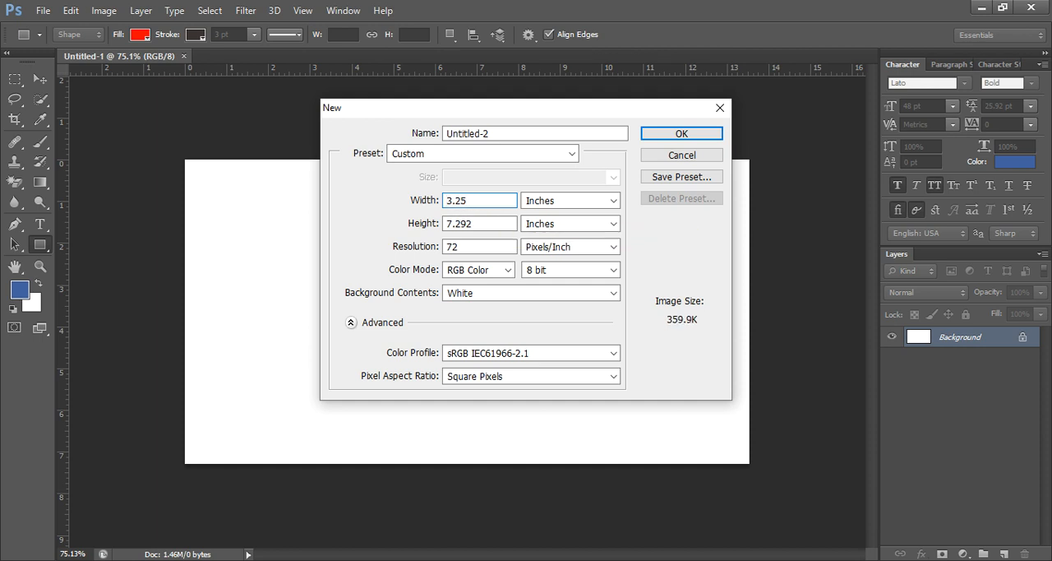
double_click(480, 202)
double_click(500, 224)
type("1.")
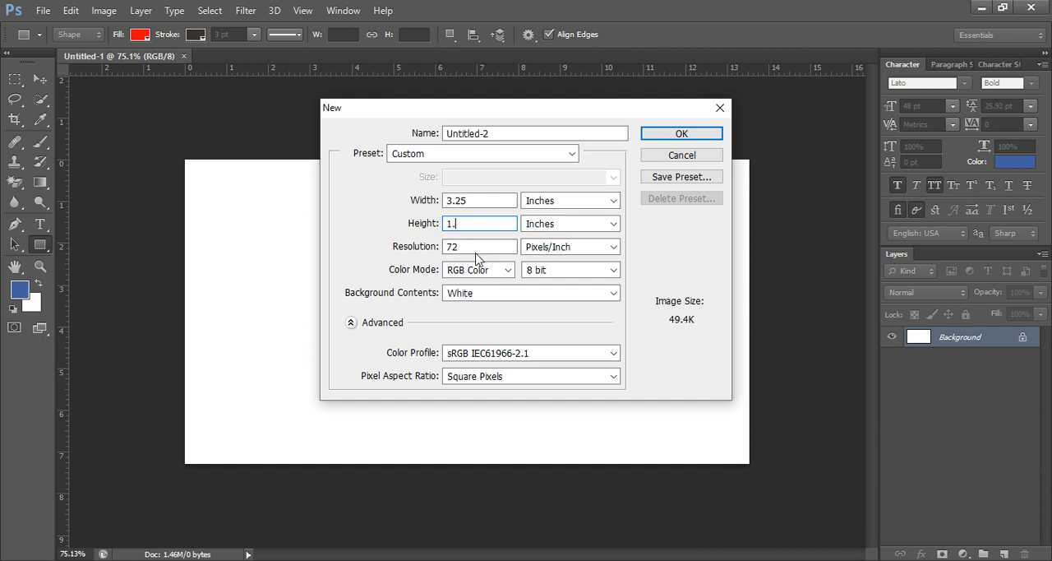
type("75")
- Set the new document's resolution to 300 pixels/inch and its color mode to CMYK Color, and create it
left_click(476, 246)
left_click_drag(476, 247, 374, 251)
type("300")
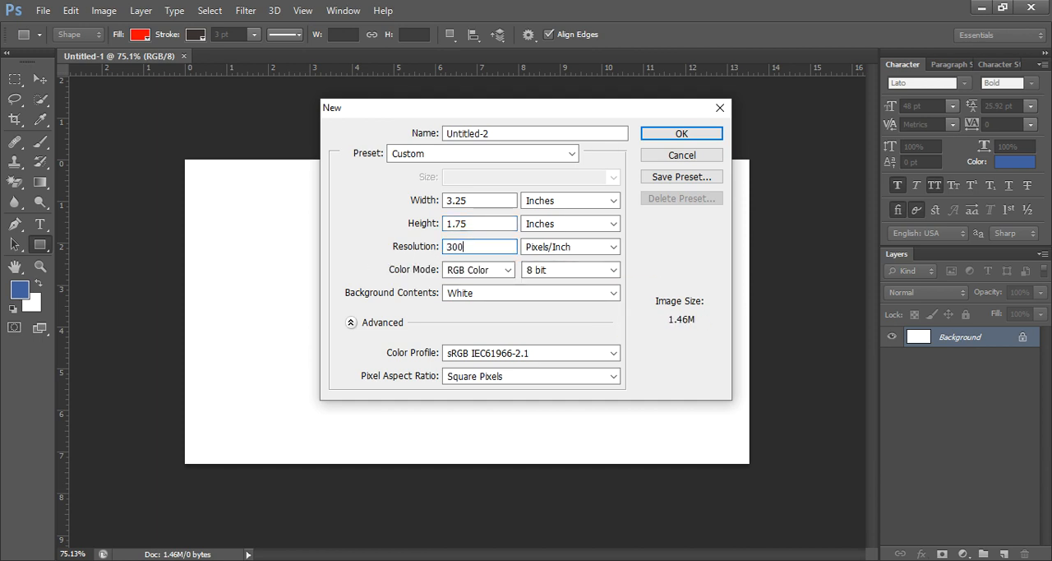
left_click(505, 270)
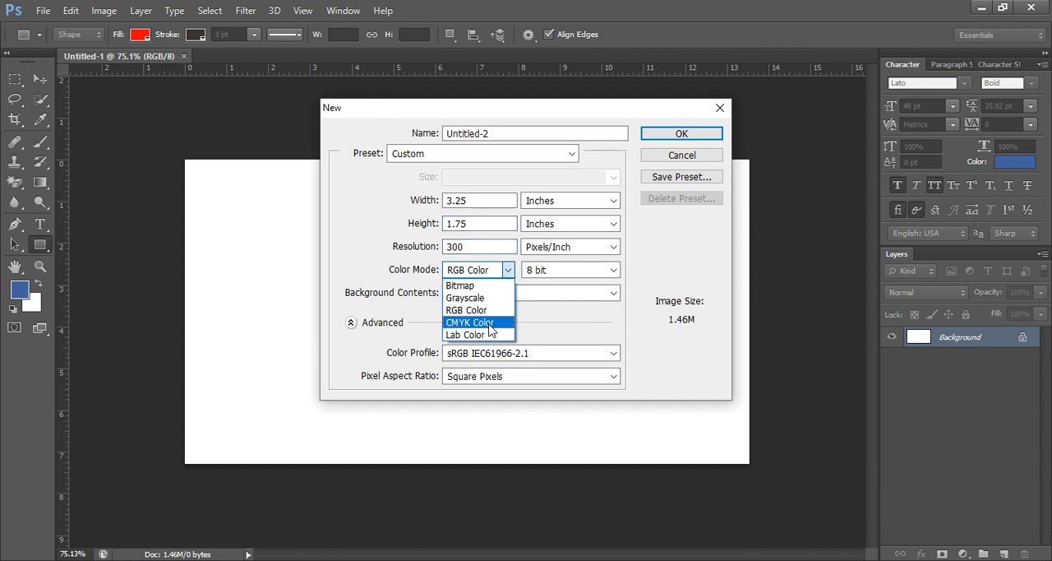
left_click(489, 322)
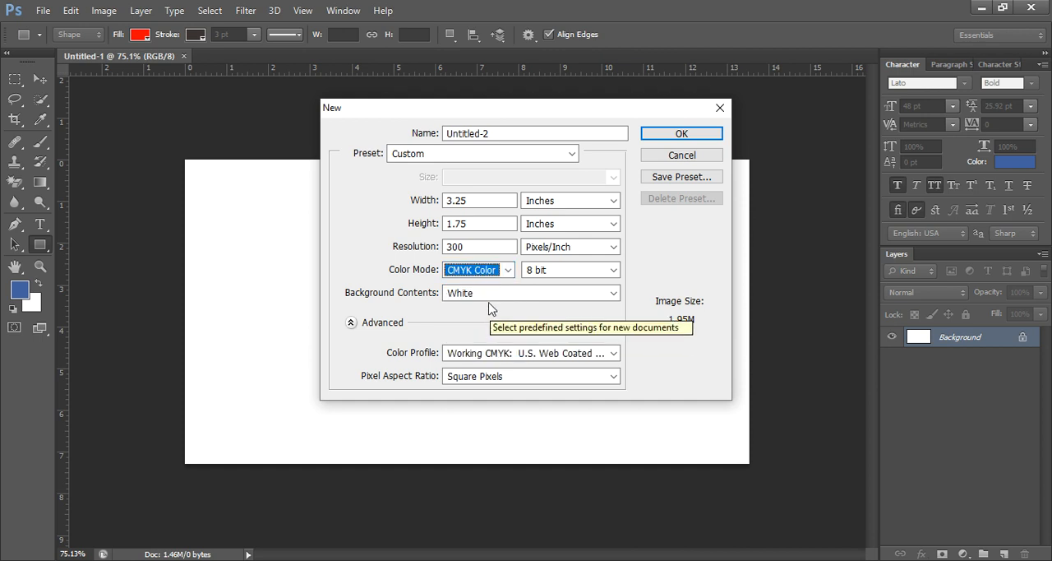
left_click(685, 138)
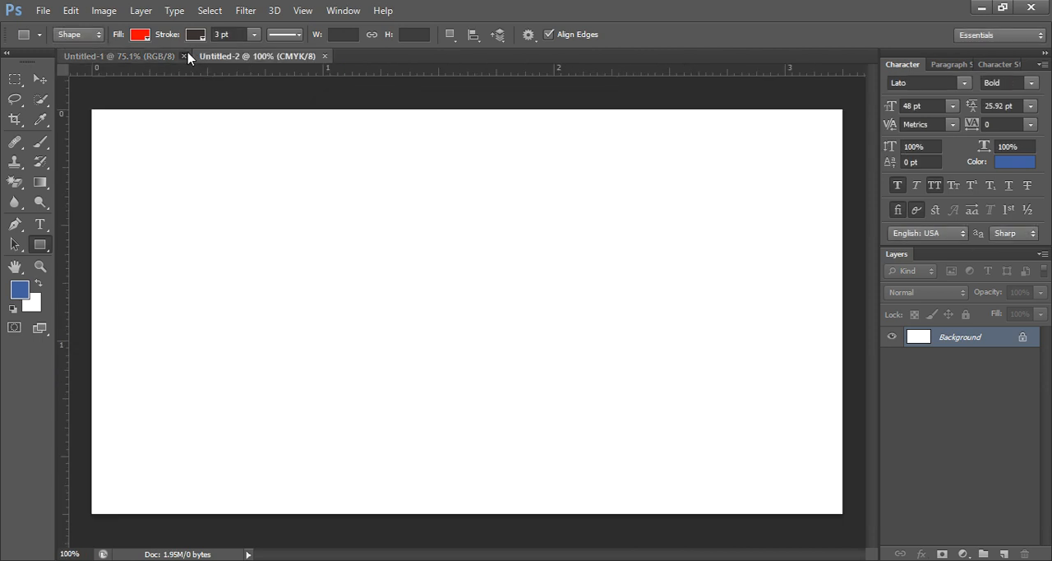
- Close the old Untitled-1 document and duplicate the Background layer in the new one
left_click(184, 56)
key("ctrl+0")
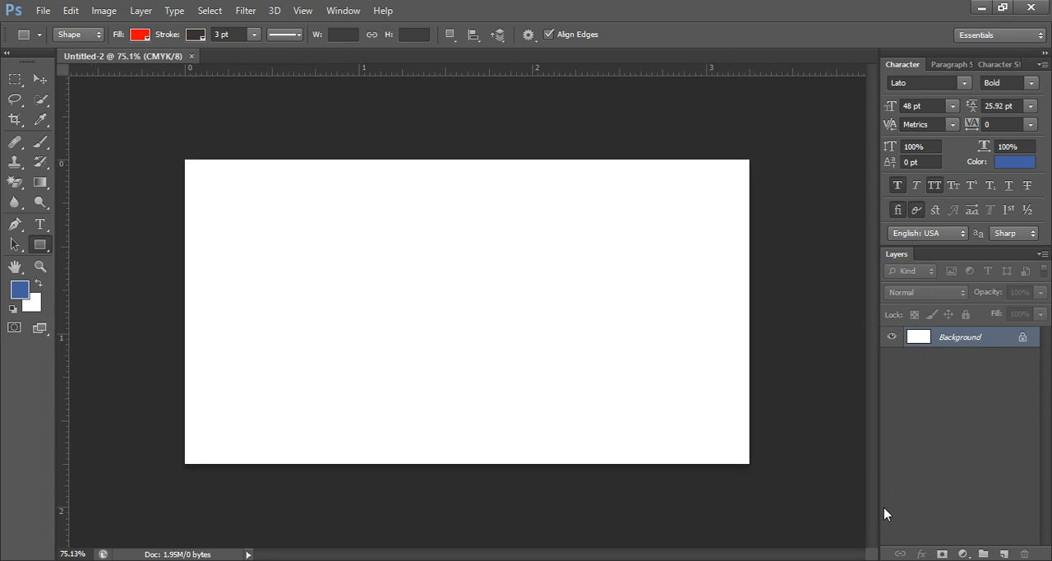
right_click(966, 338)
left_click(945, 366)
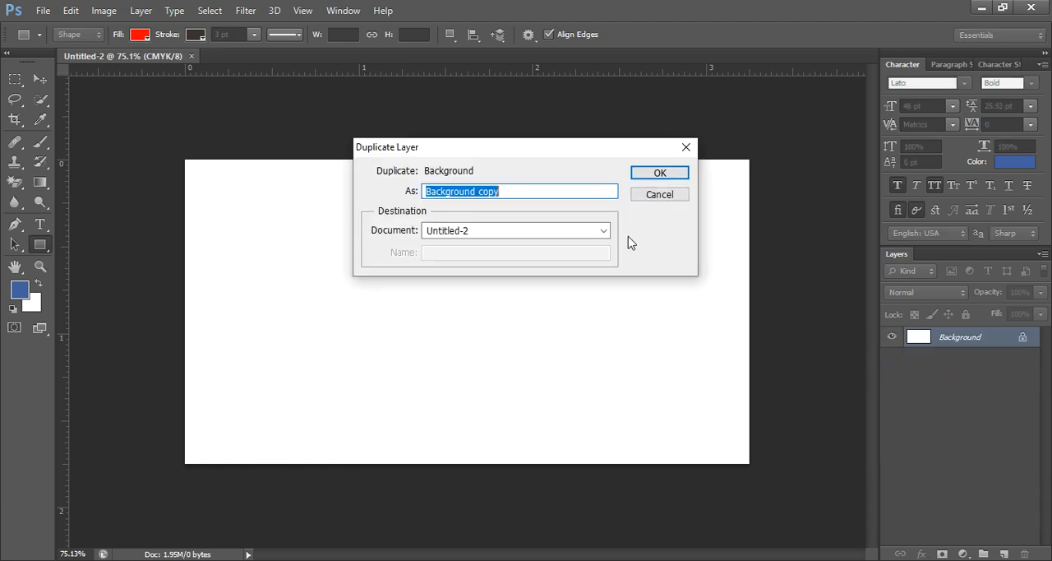
left_click(658, 176)
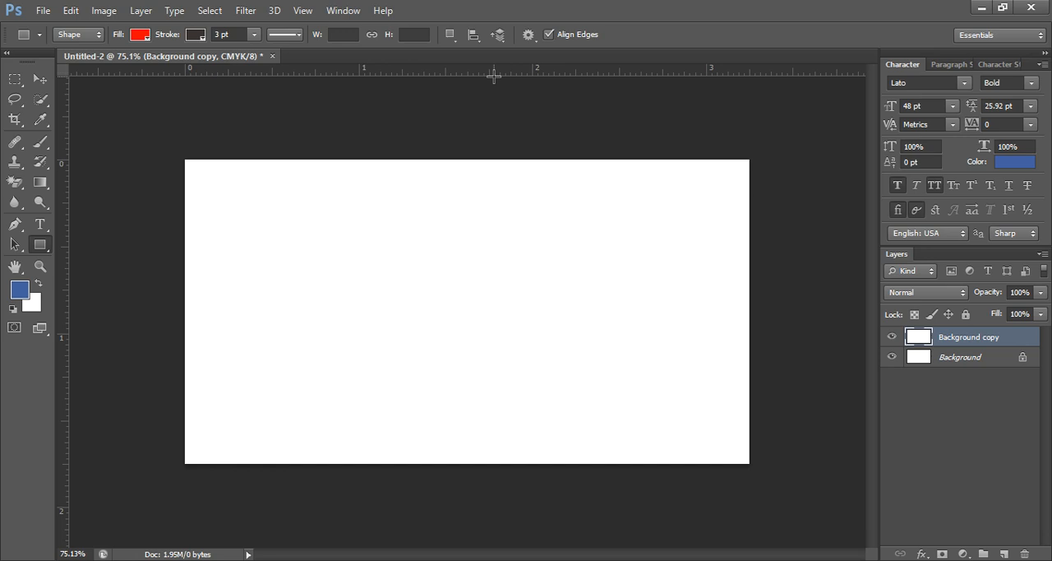
key("ctrl+r")
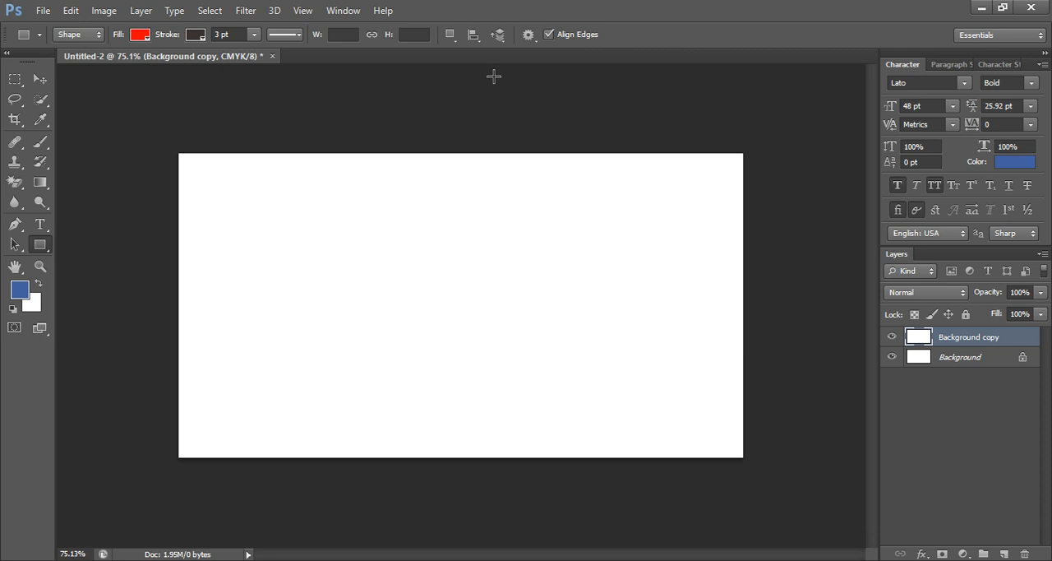
key("ctrl+r")
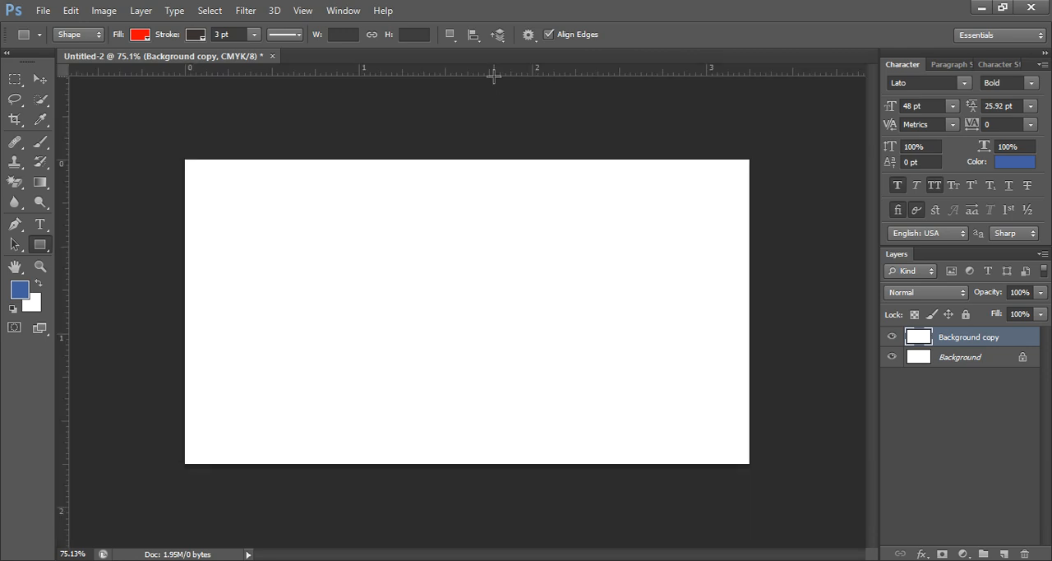
left_click_drag(499, 77, 508, 125)
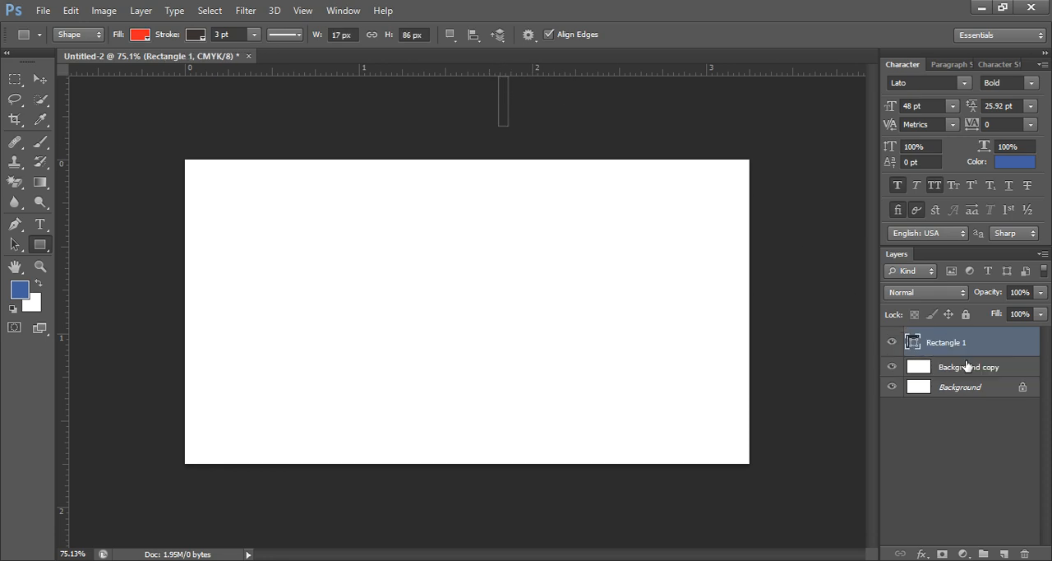
- Place two horizontal and two vertical guides along the four edges of the canvas
left_click_drag(358, 77, 364, 159)
left_click_drag(346, 72, 375, 465)
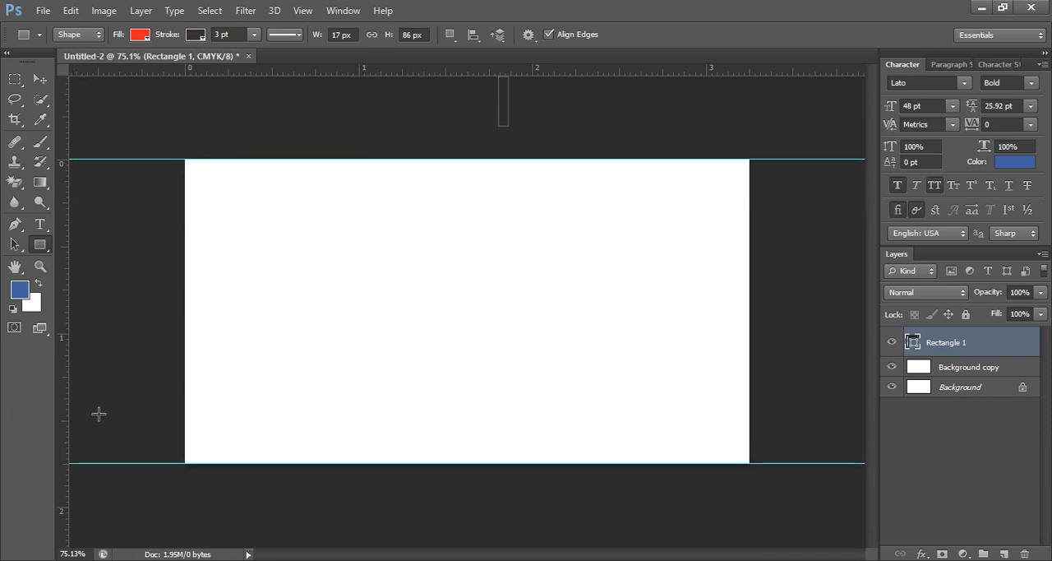
left_click_drag(63, 378, 184, 397)
left_click_drag(66, 403, 750, 463)
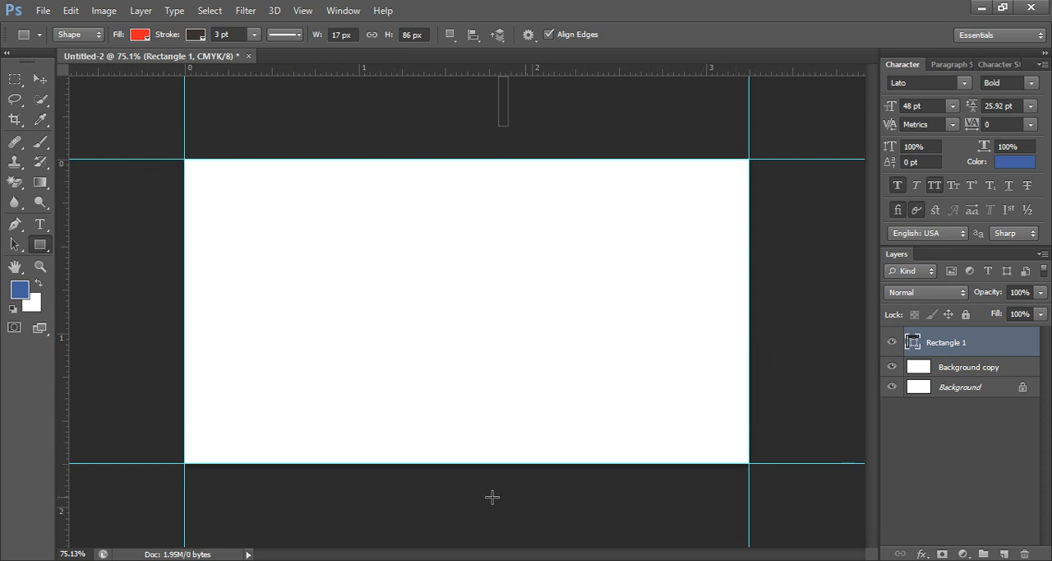
- Delete the stray Rectangle 1 layer
left_click_drag(970, 340, 1026, 557)
right_click(993, 342)
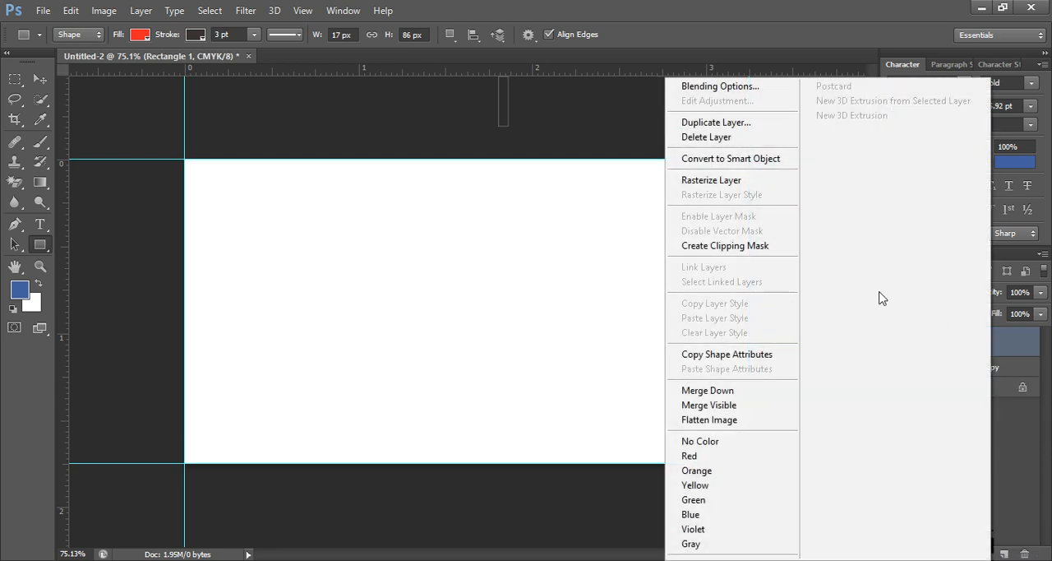
left_click(704, 138)
left_click(490, 222)
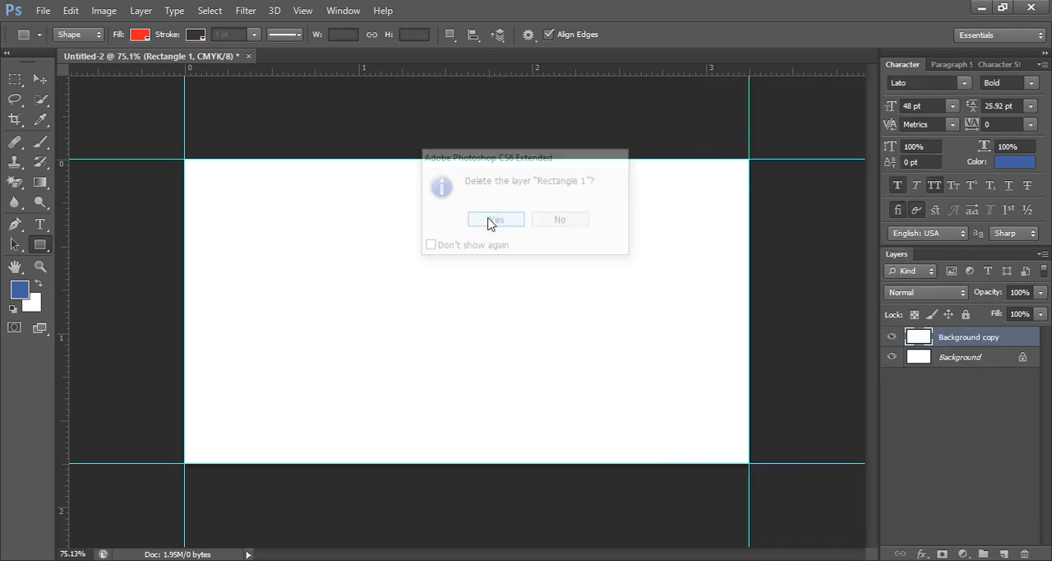
- Enlarge the canvas relatively by 0.25 inches in width and 0.25 inches in height, anchored at the center
scroll(317, 357, "down", 1)
scroll(323, 358, "up", 2)
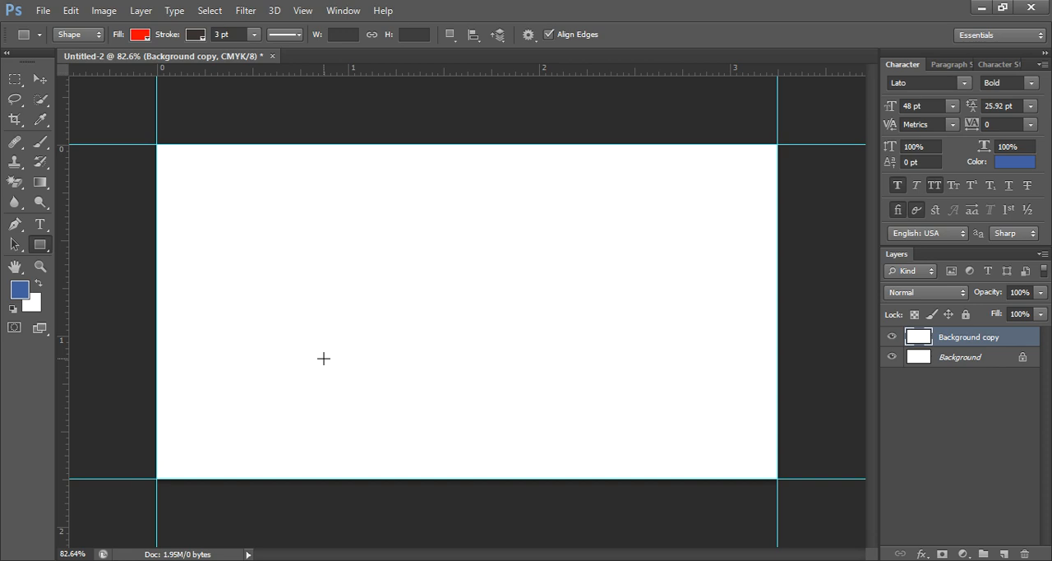
left_click(104, 11)
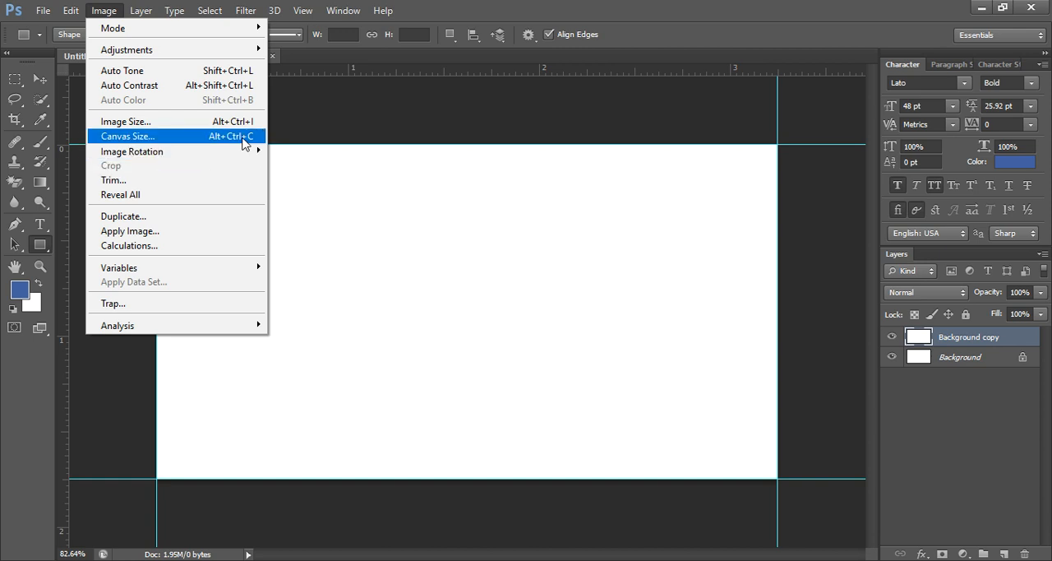
left_click(152, 138)
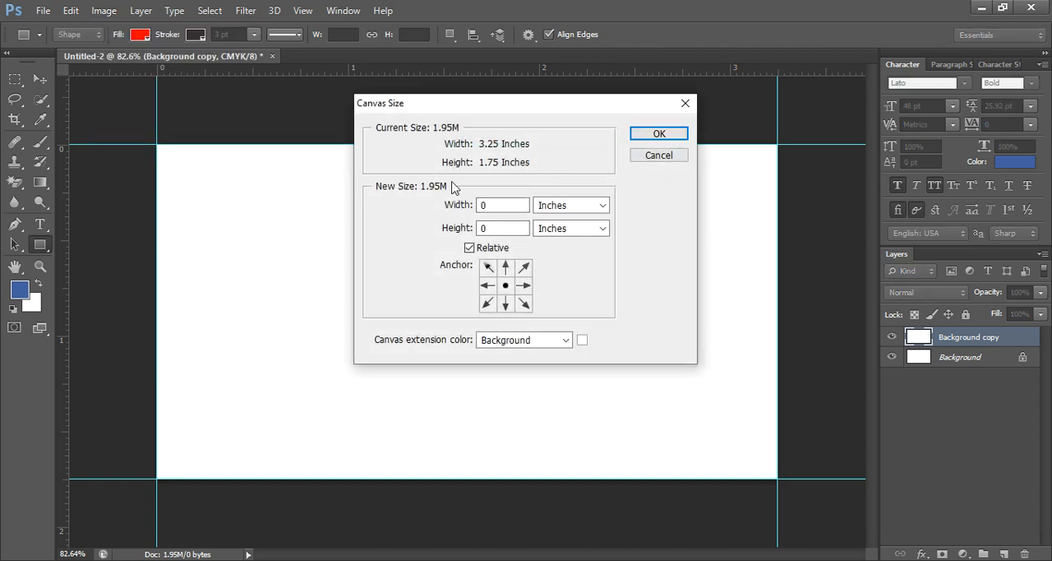
left_click(518, 228)
left_click(508, 209)
double_click(508, 209)
type("02")
type(".25")
key("Tab")
type("0.25")
left_click(666, 135)
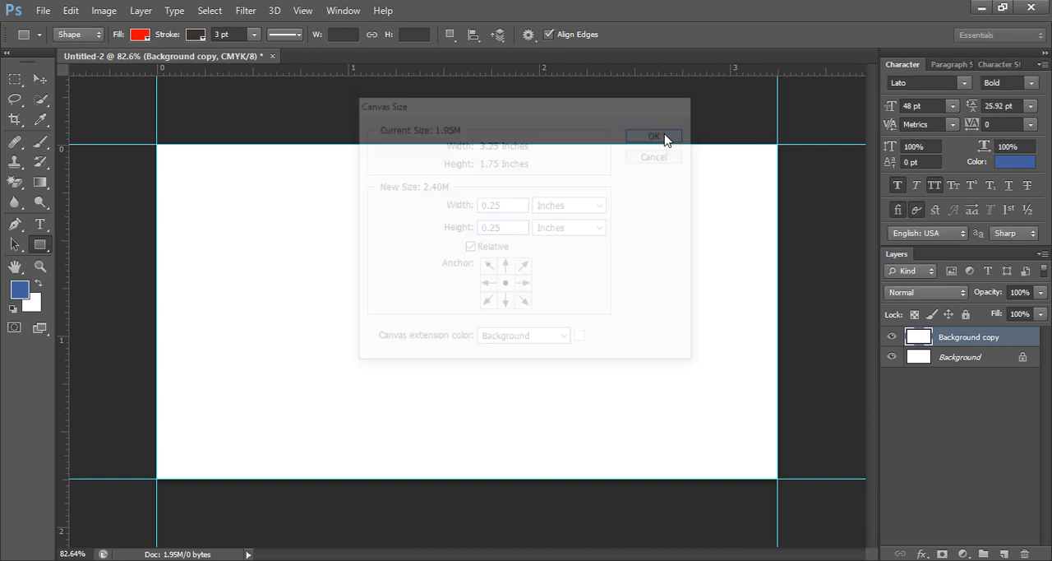
- Add guides along all four edges of the enlarged canvas, outside the first set of guides
left_click_drag(313, 73, 315, 122)
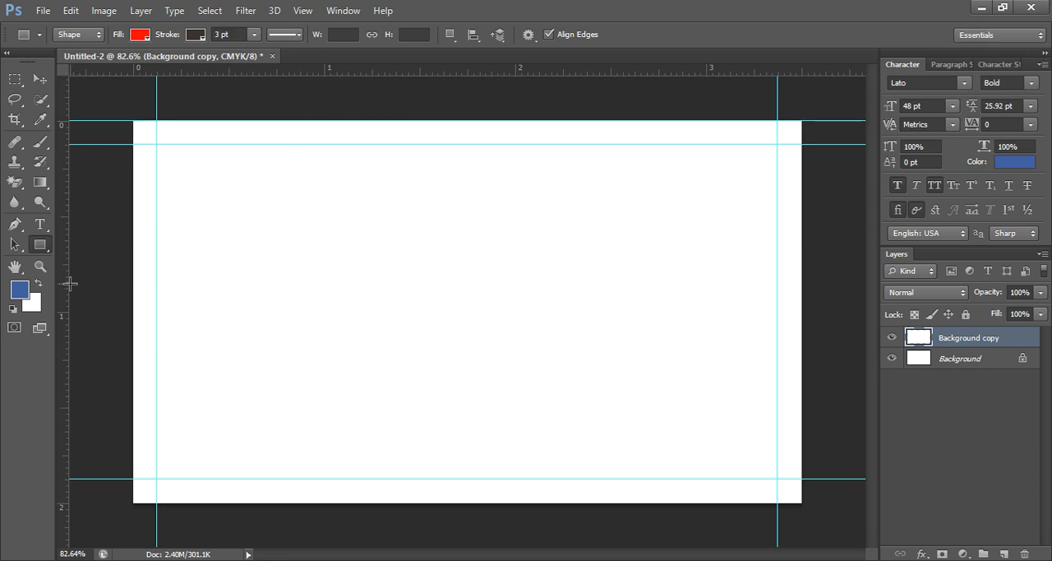
left_click_drag(66, 291, 134, 303)
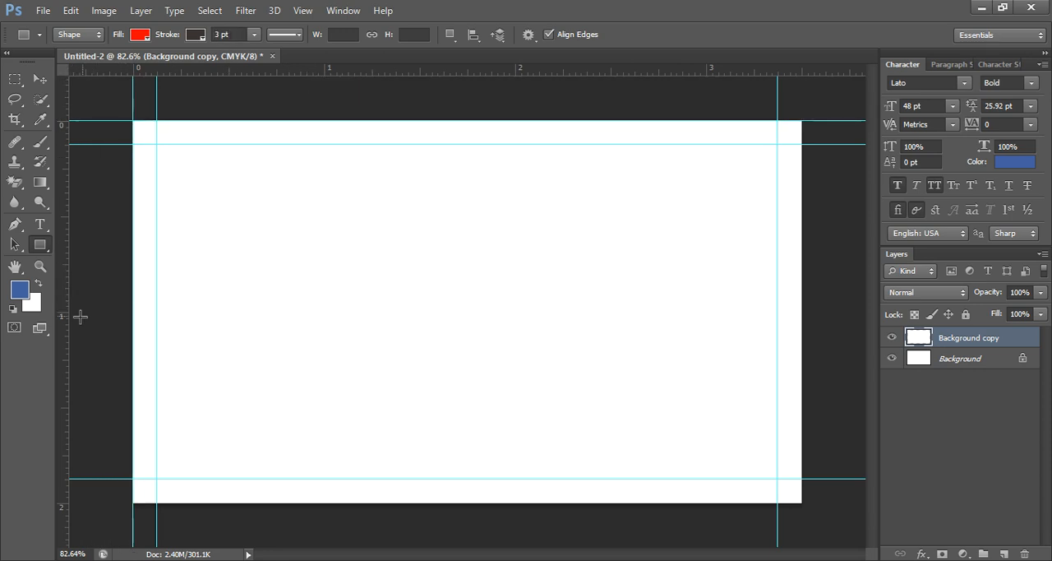
left_click_drag(66, 327, 801, 378)
left_click_drag(337, 73, 333, 500)
key("ctrl+minus")
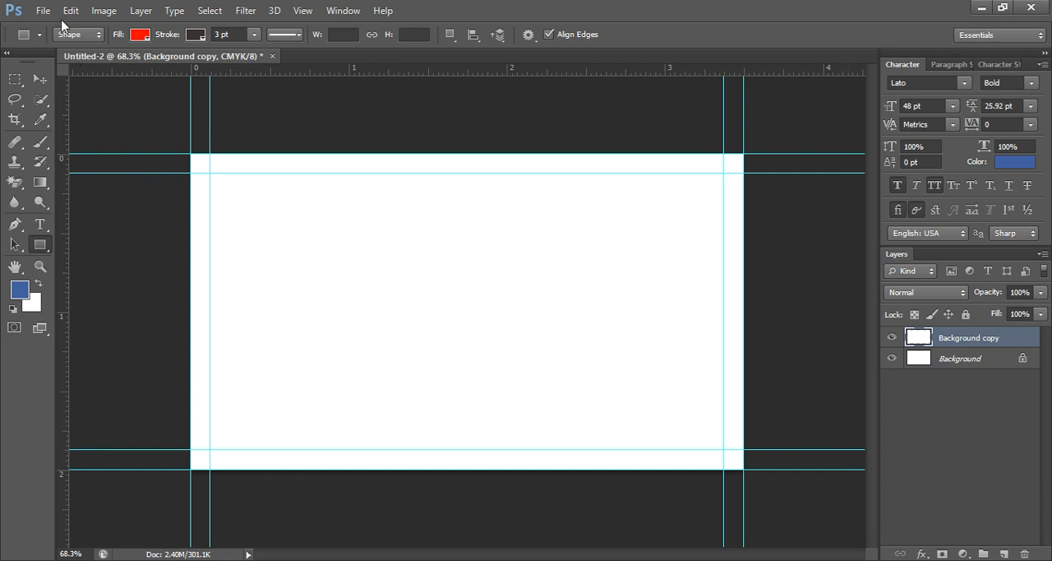
- Extend the canvas beyond the outer guides by another 0.25 inches in both width and height, relative and centered
left_click(104, 11)
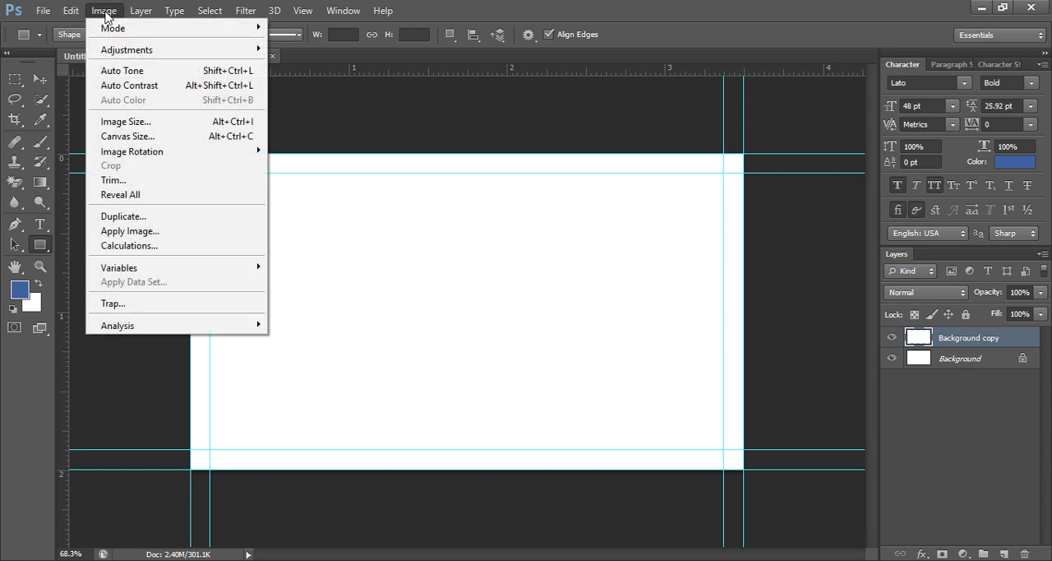
left_click(127, 136)
left_click_drag(504, 206, 363, 236)
type("0.25")
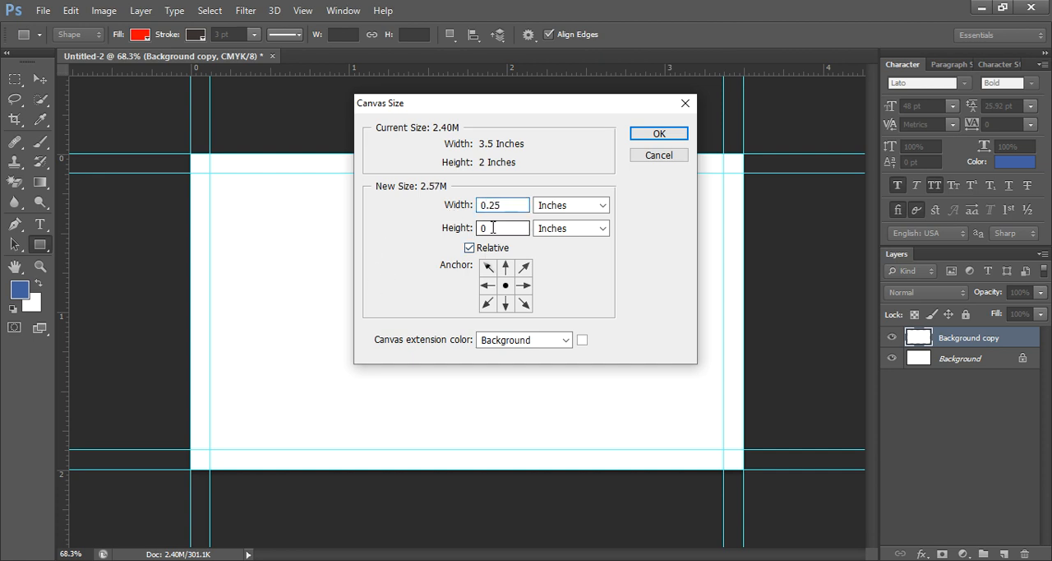
left_click_drag(493, 229, 423, 243)
type("0.25")
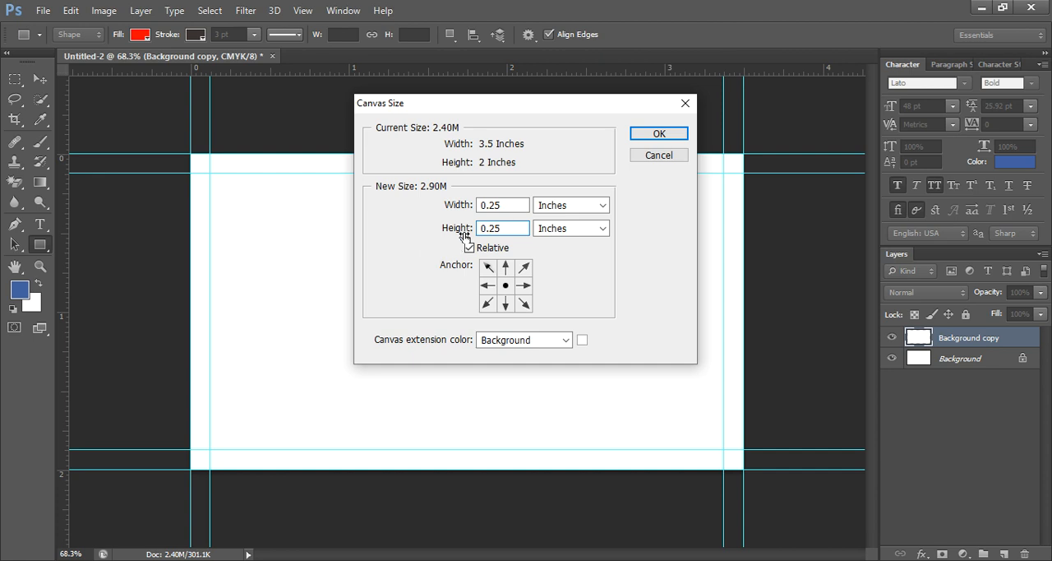
left_click(647, 135)
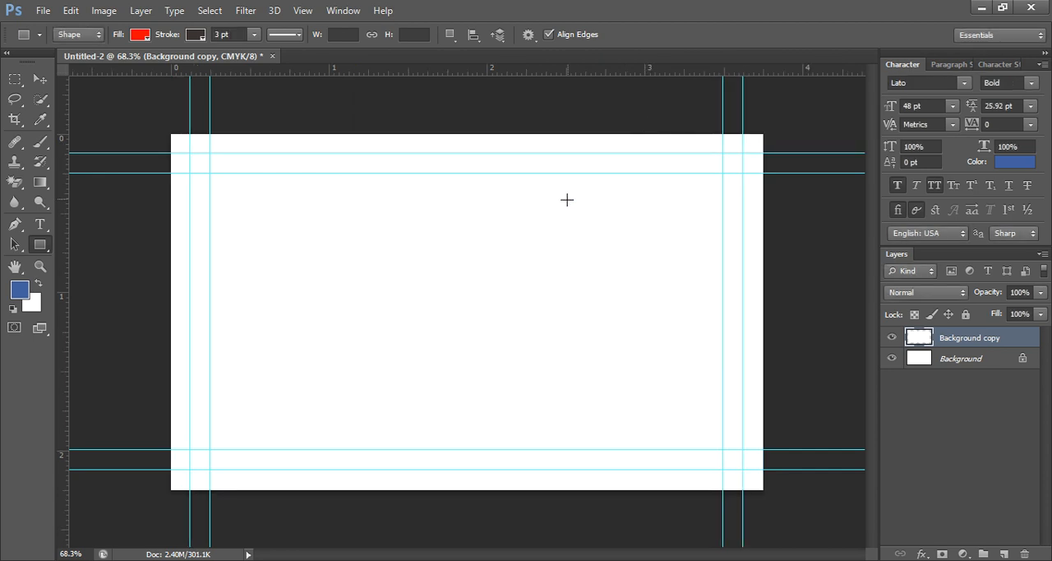
key("ctrl+0")
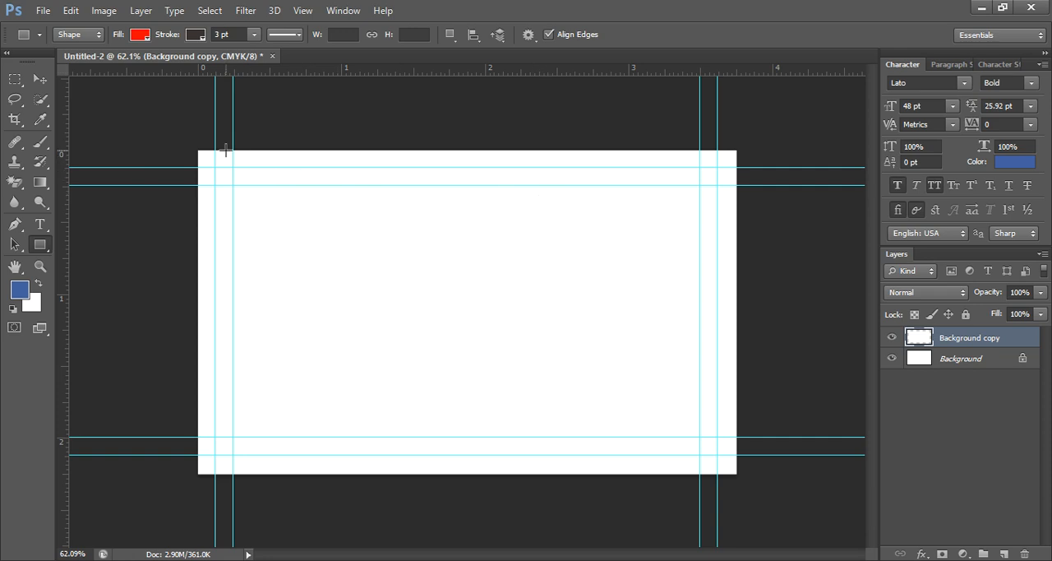
- Check the current width and height of the canvas without changing them
left_click(102, 11)
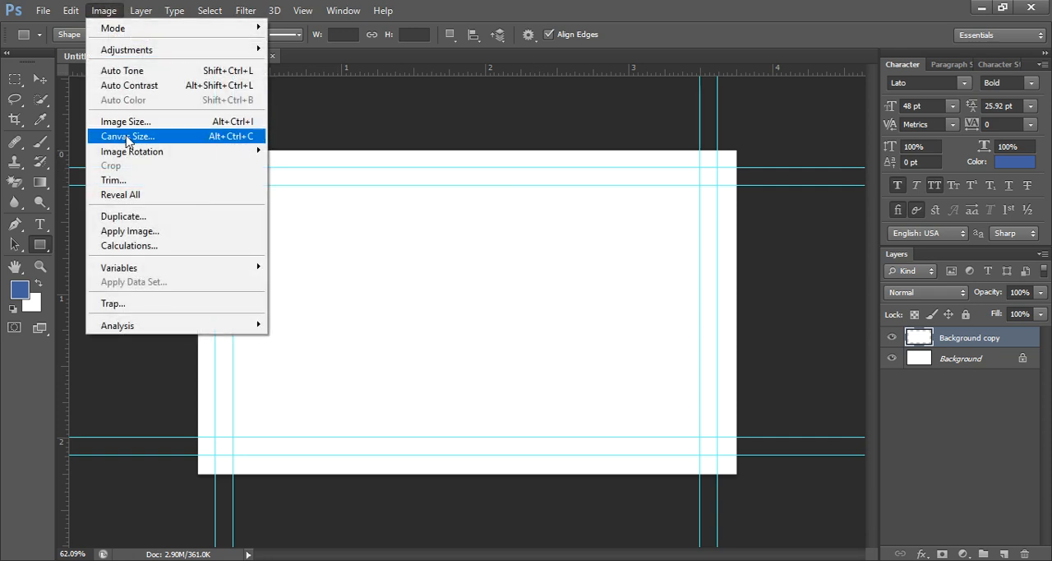
left_click(128, 138)
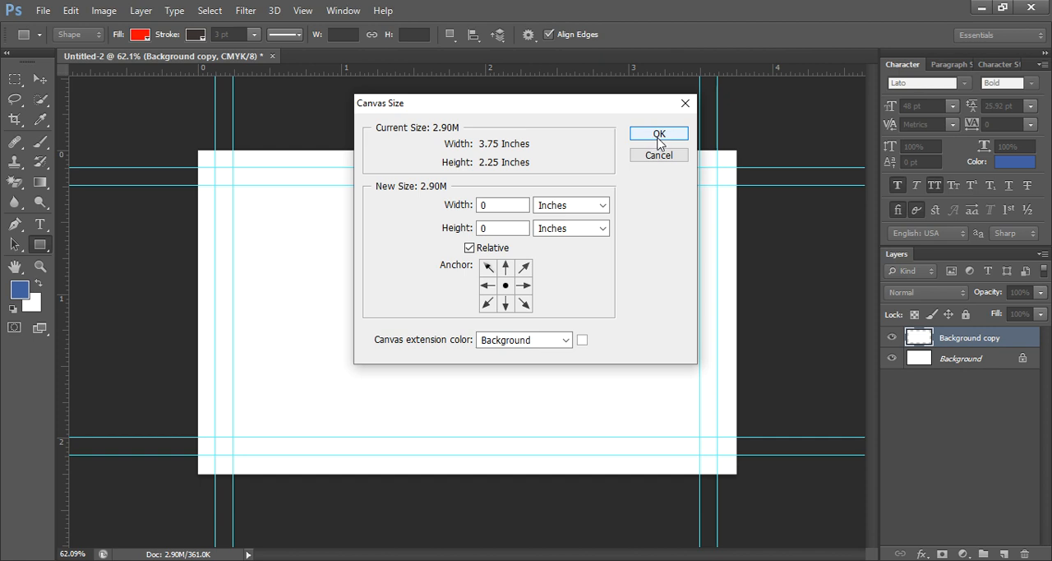
left_click(683, 104)
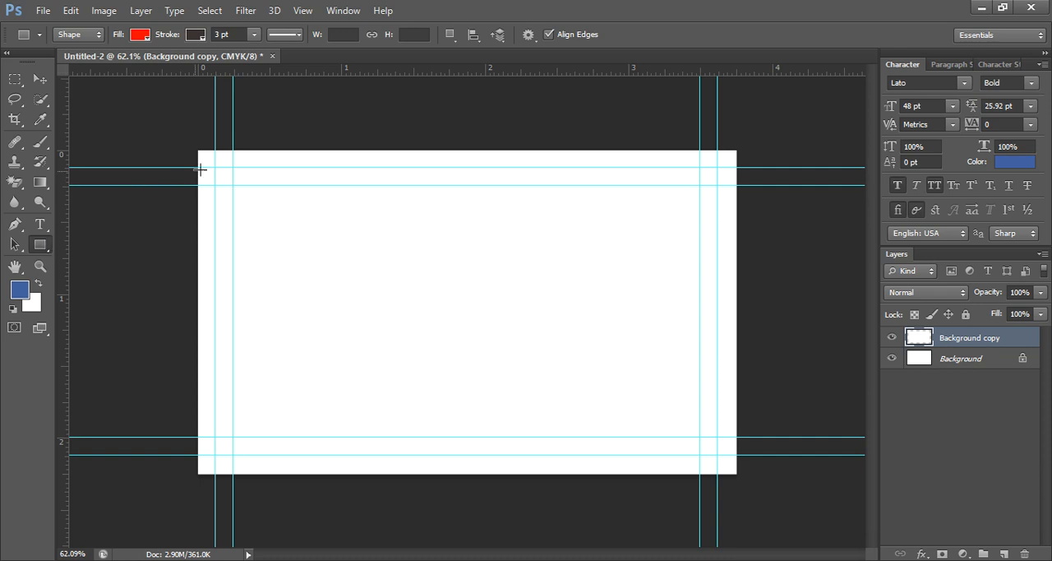
- Draw a red rectangle shape of about 1050 × 600 px with a dark 3 pt stroke, filling the outer guides
left_click_drag(215, 168, 715, 457)
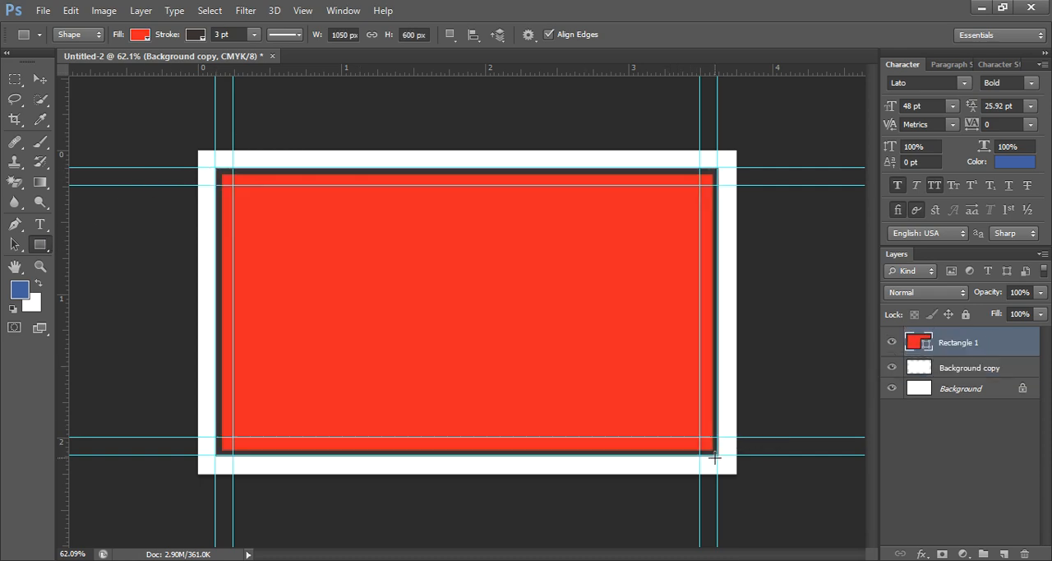
- Remove the red rectangle's stroke and place its layer directly below the Background copy layer
left_click(197, 36)
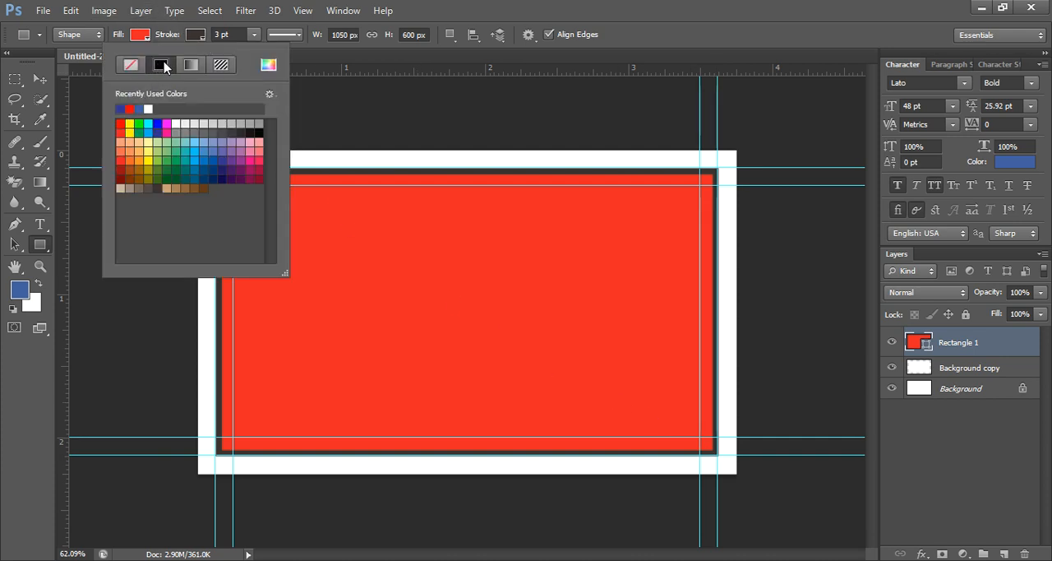
left_click(129, 66)
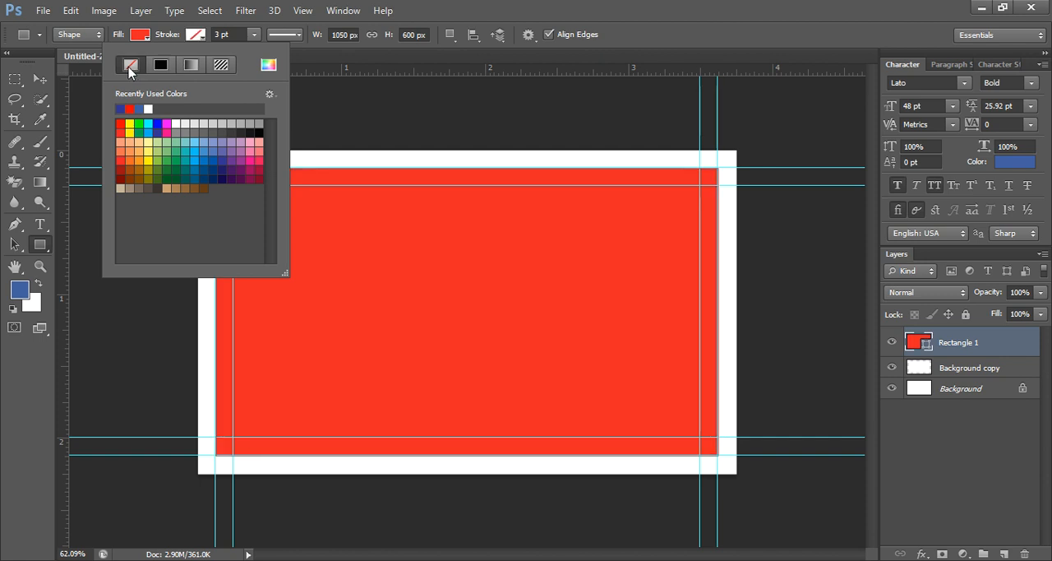
left_click(140, 37)
left_click(139, 36)
left_click(140, 36)
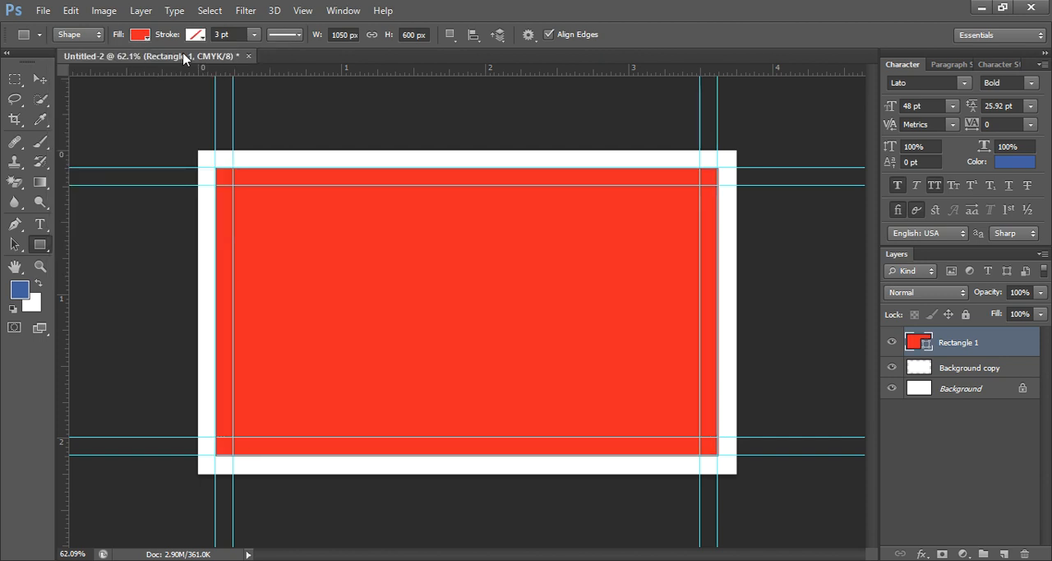
left_click_drag(914, 342, 927, 372)
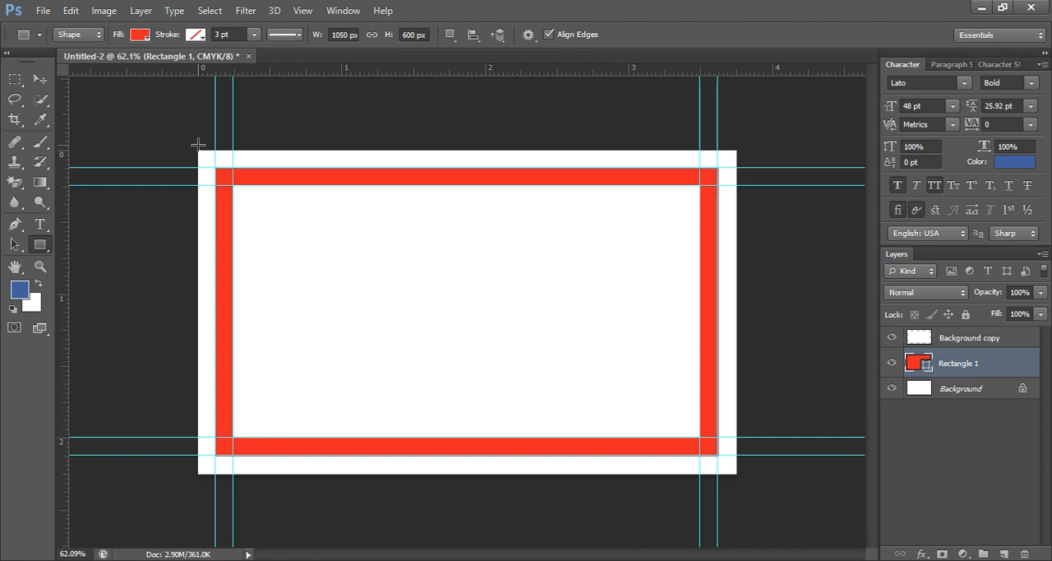
- Draw a second rectangle shape of about 1124 × 684 px covering the whole canvas and fill it with grey
left_click_drag(197, 147, 736, 480)
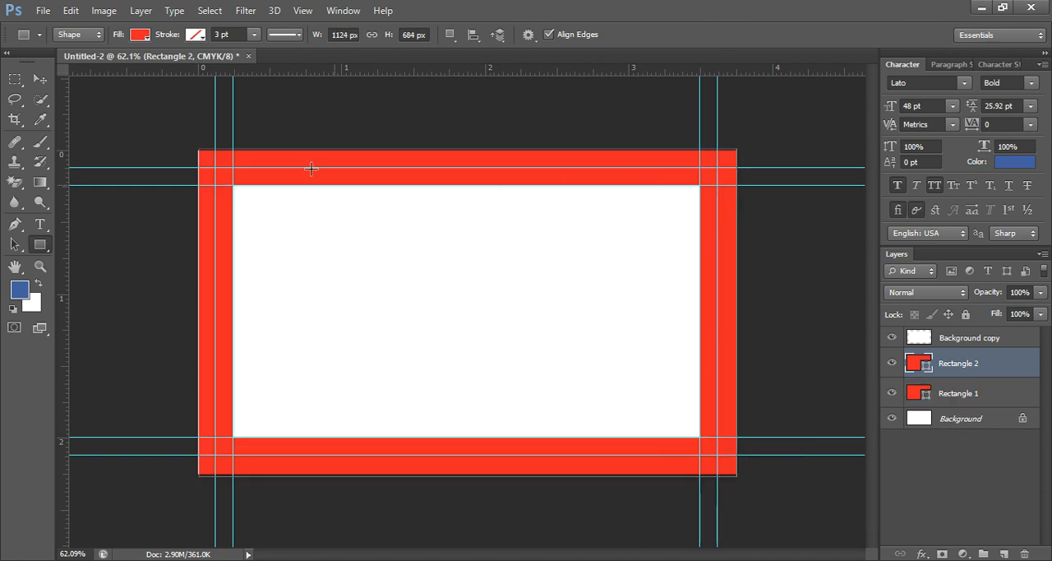
left_click(135, 39)
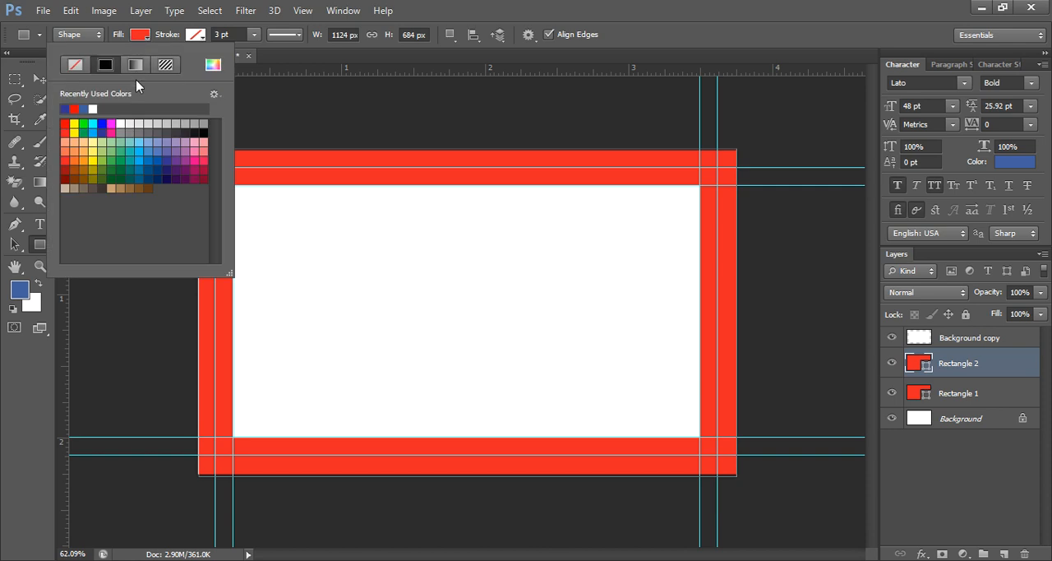
left_click(119, 136)
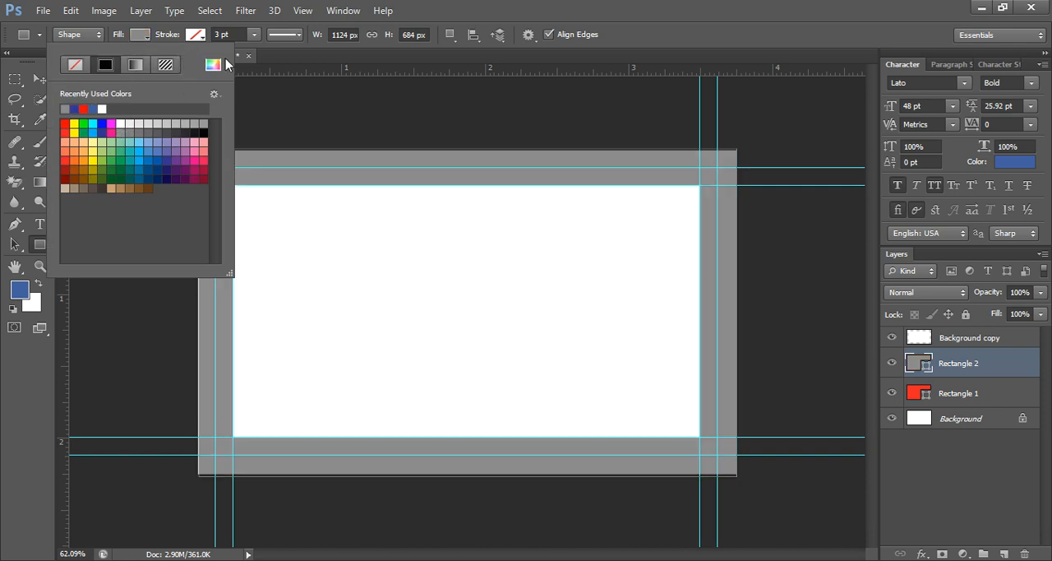
- Move the grey rectangle's layer below the red rectangle's layer, and select the white centre layer on the canvas with the Move tool
left_click_drag(911, 369, 919, 405)
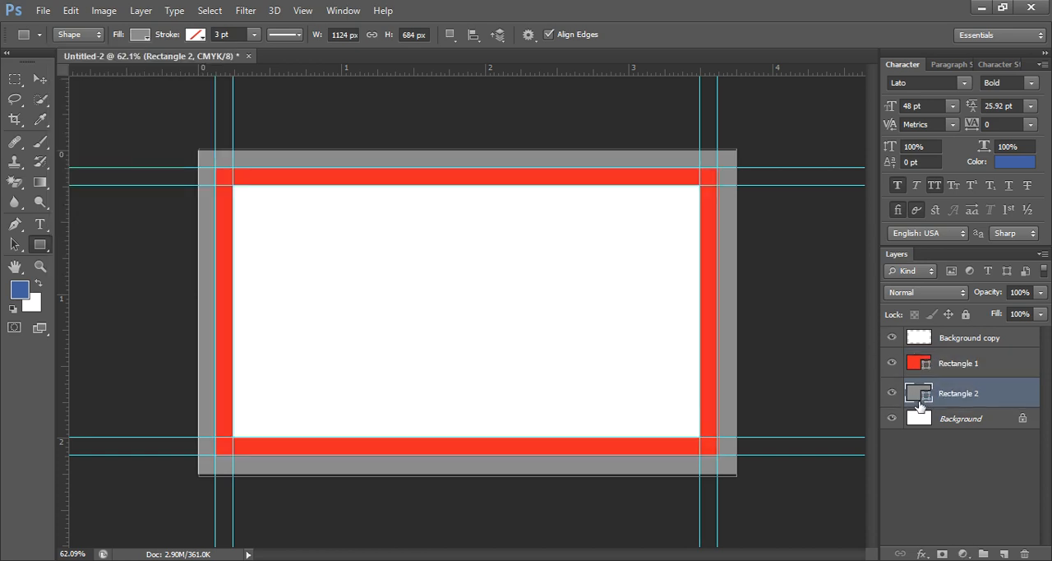
left_click(40, 79)
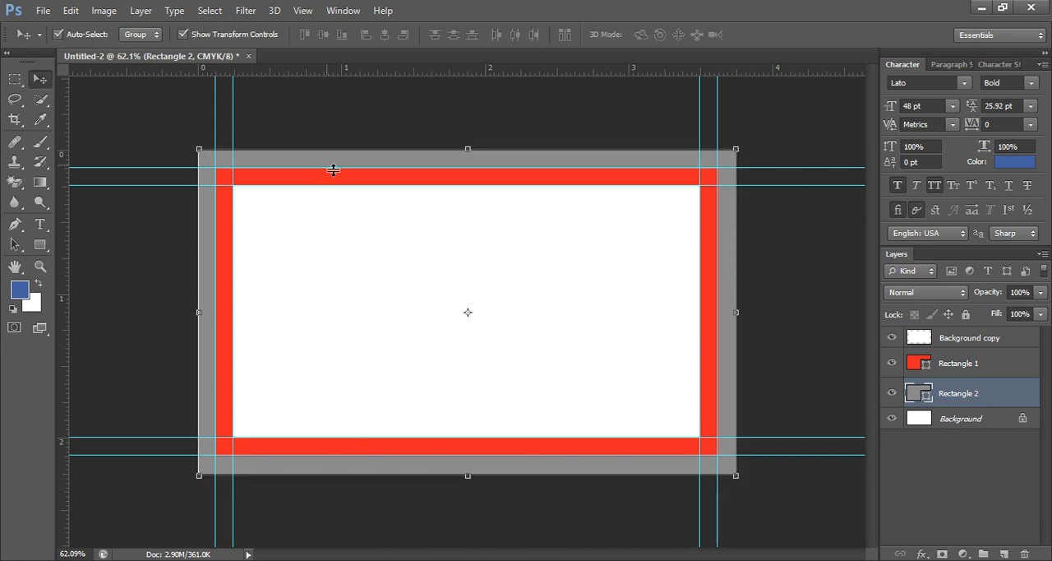
left_click(377, 261)
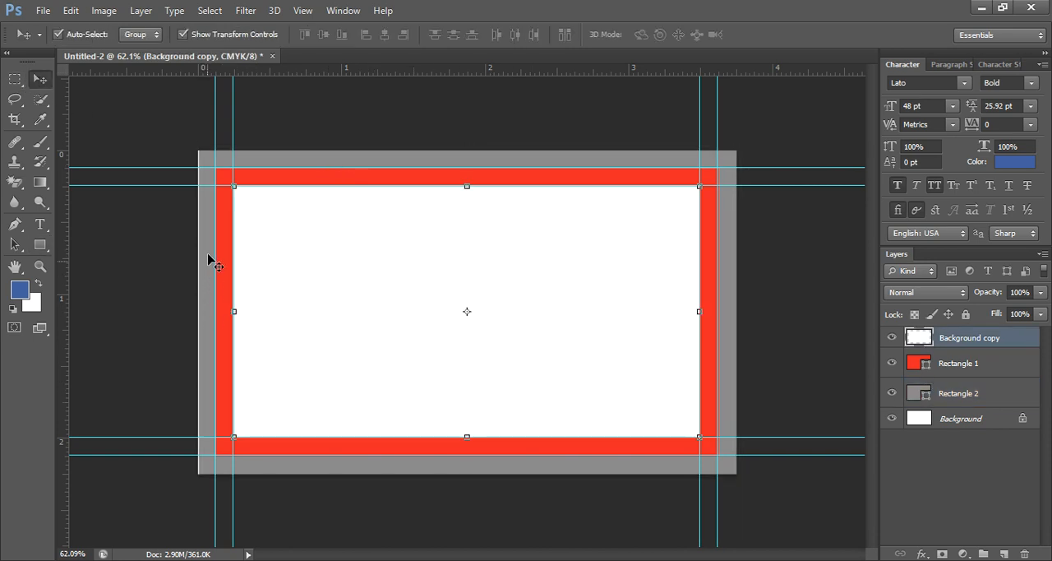